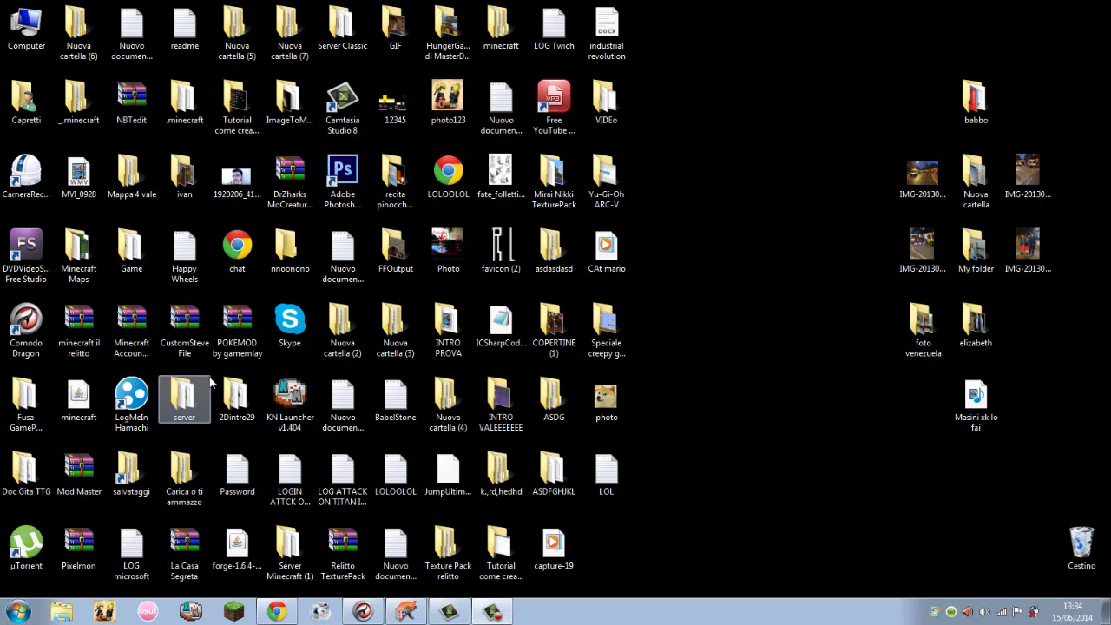
click(237, 330)
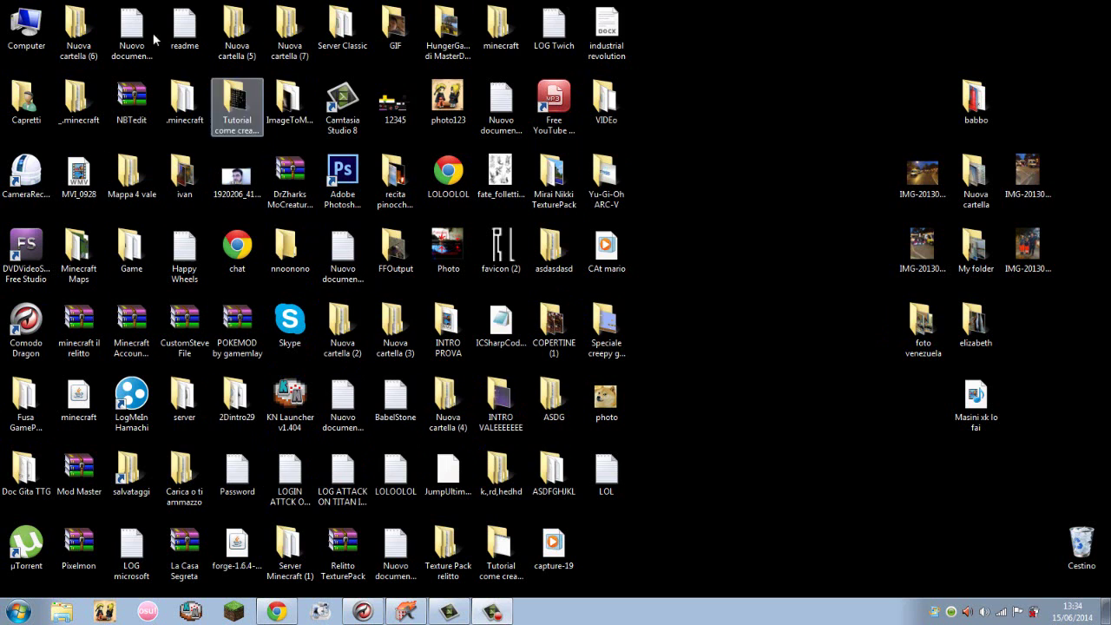
text(.ss)
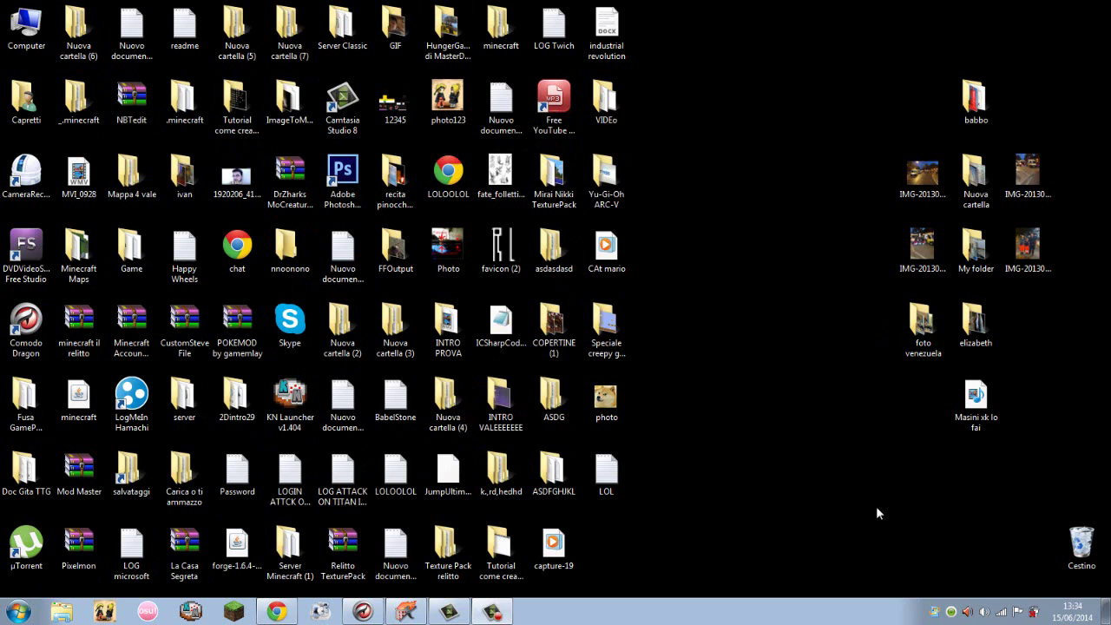
text(clb)
click(44, 362)
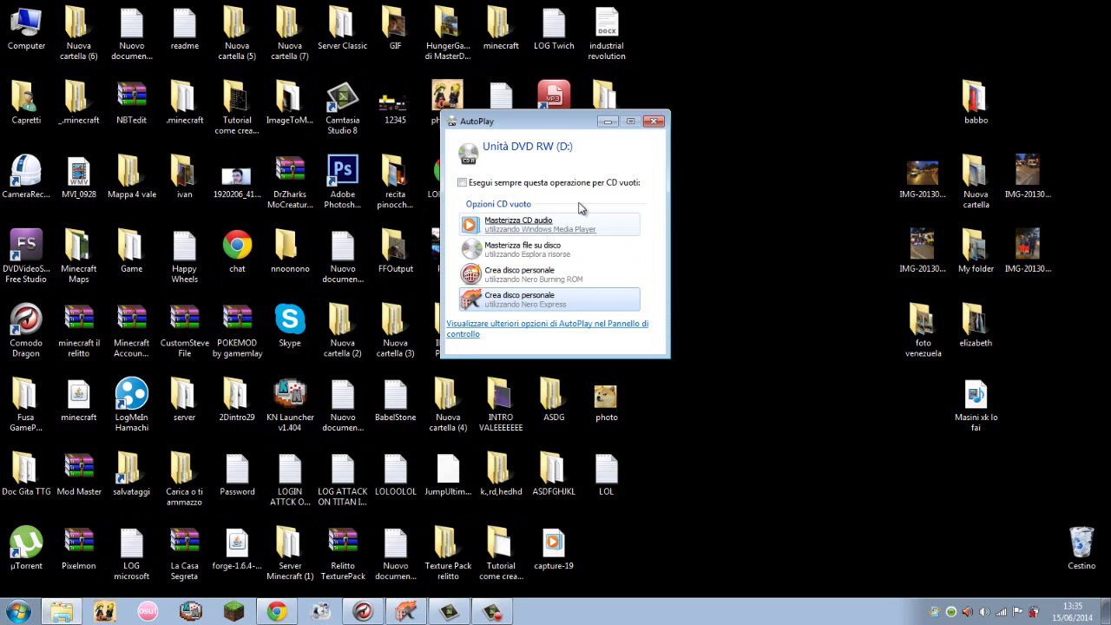
Launch Nero Express for the blank CD from AutoPlay and start a new audio CD (CD audio) compilation.
drag(674, 261, 528, 151)
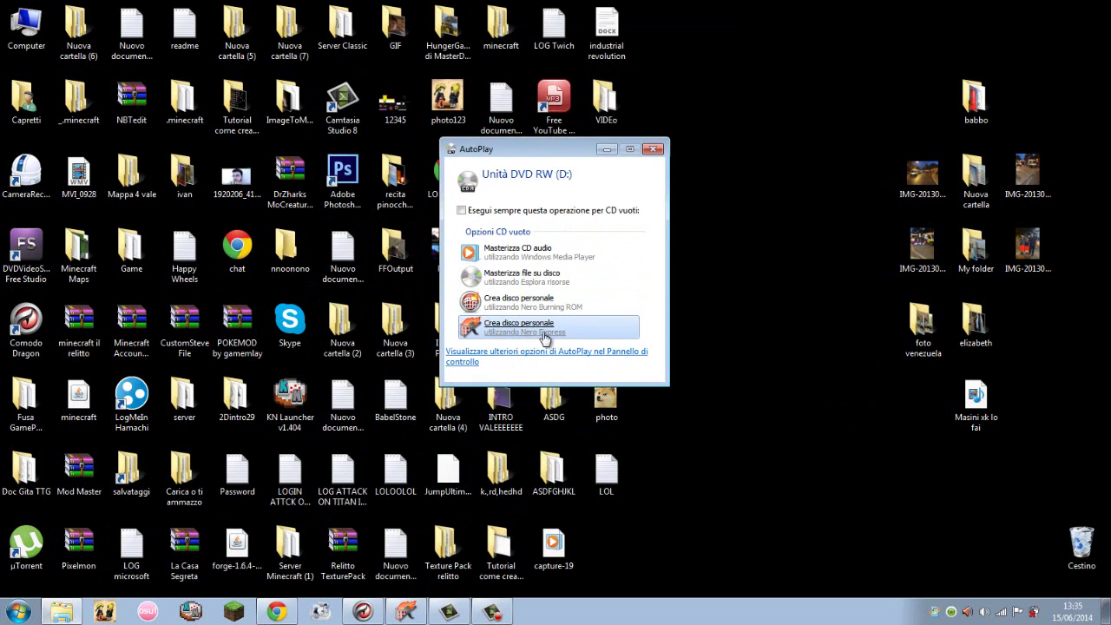
click(526, 327)
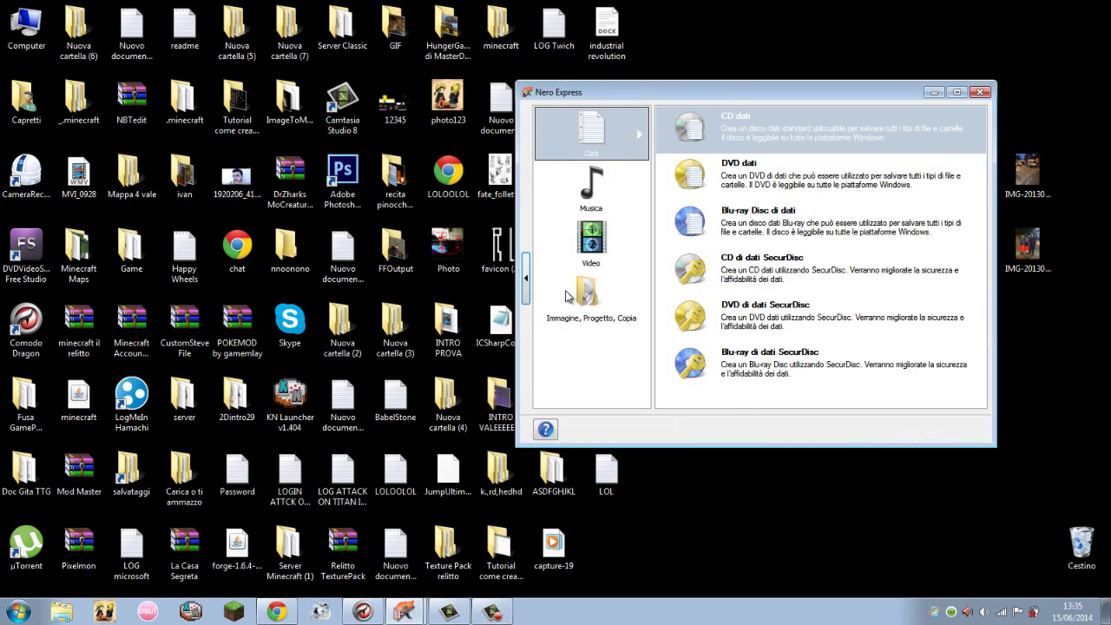
drag(675, 95, 479, 132)
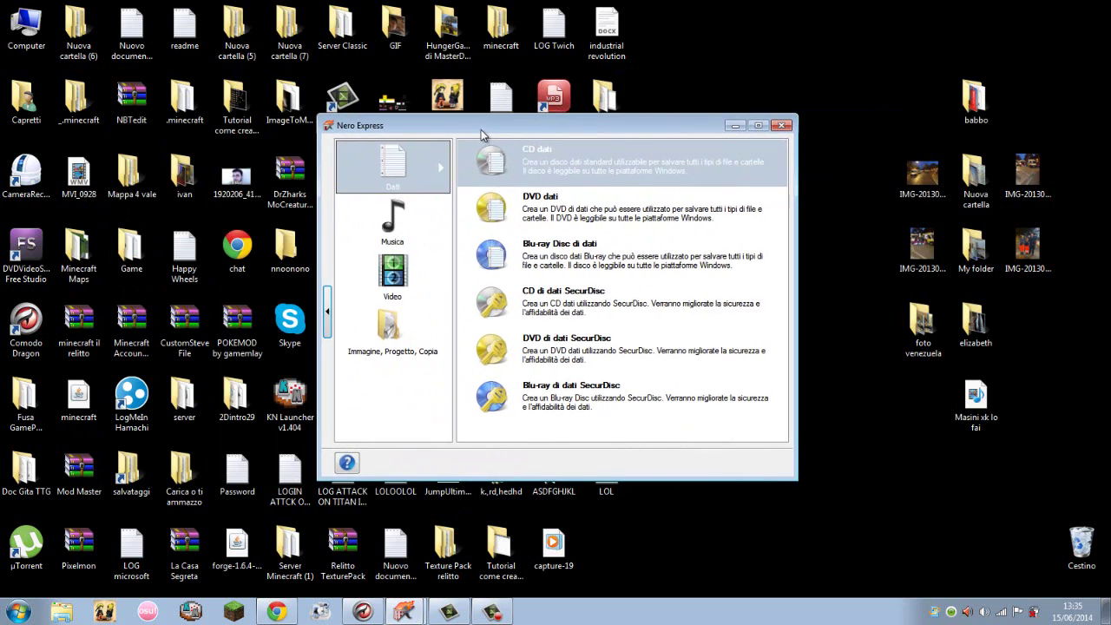
click(756, 127)
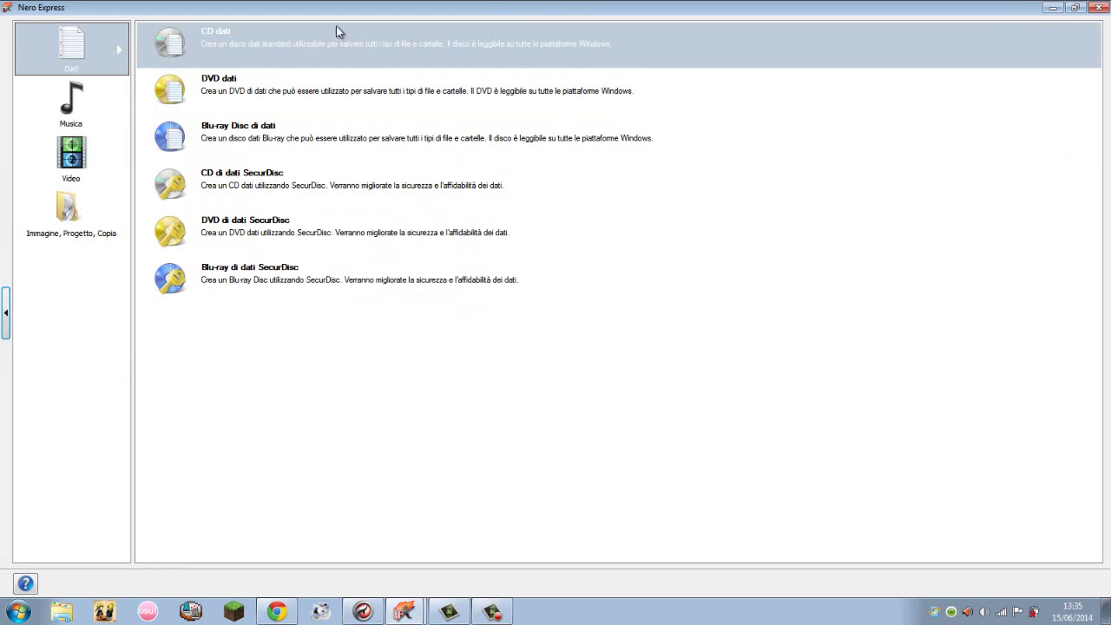
click(78, 107)
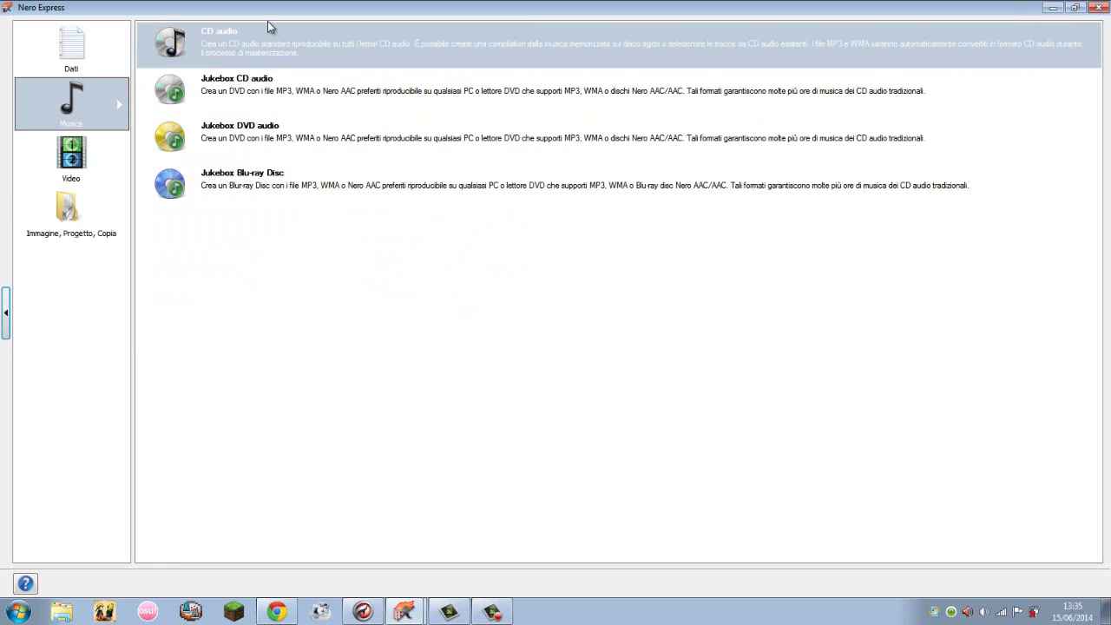
click(338, 45)
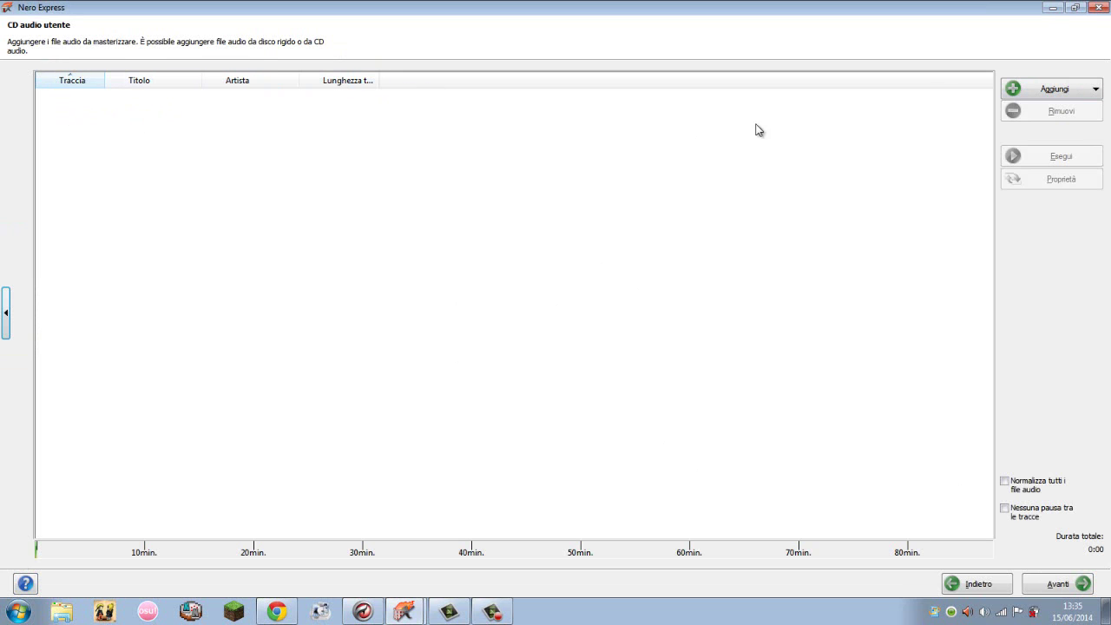
Add the MP3 "Yu - Gi-Oh ARC-V Opening 1 Belive X Belive" from the Download folder to the audio CD track list.
click(295, 610)
click(298, 611)
click(1074, 7)
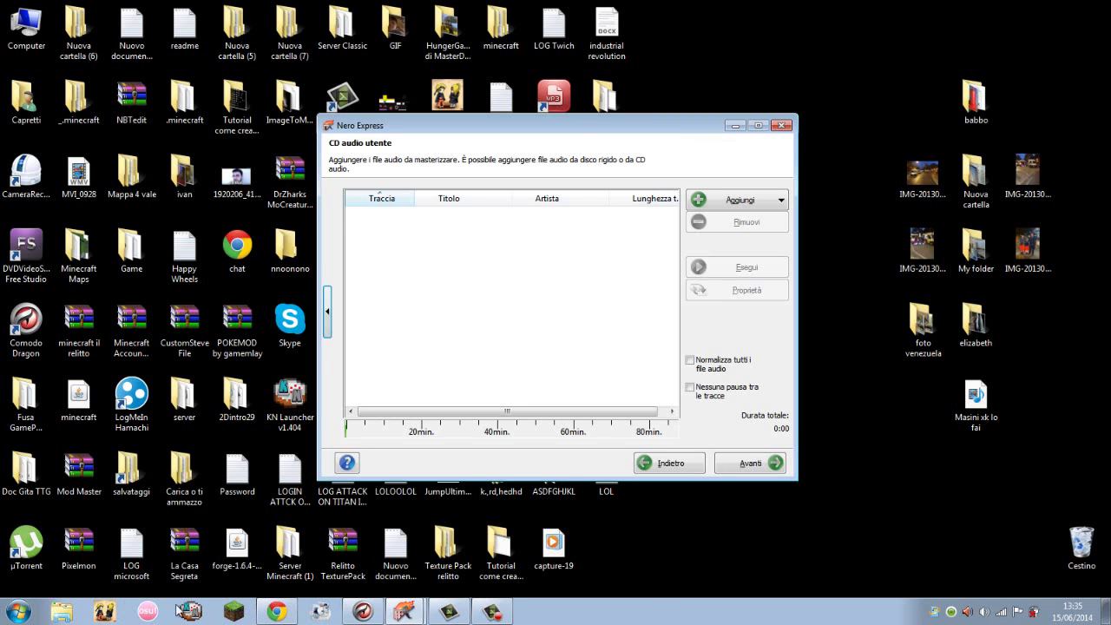
click(77, 615)
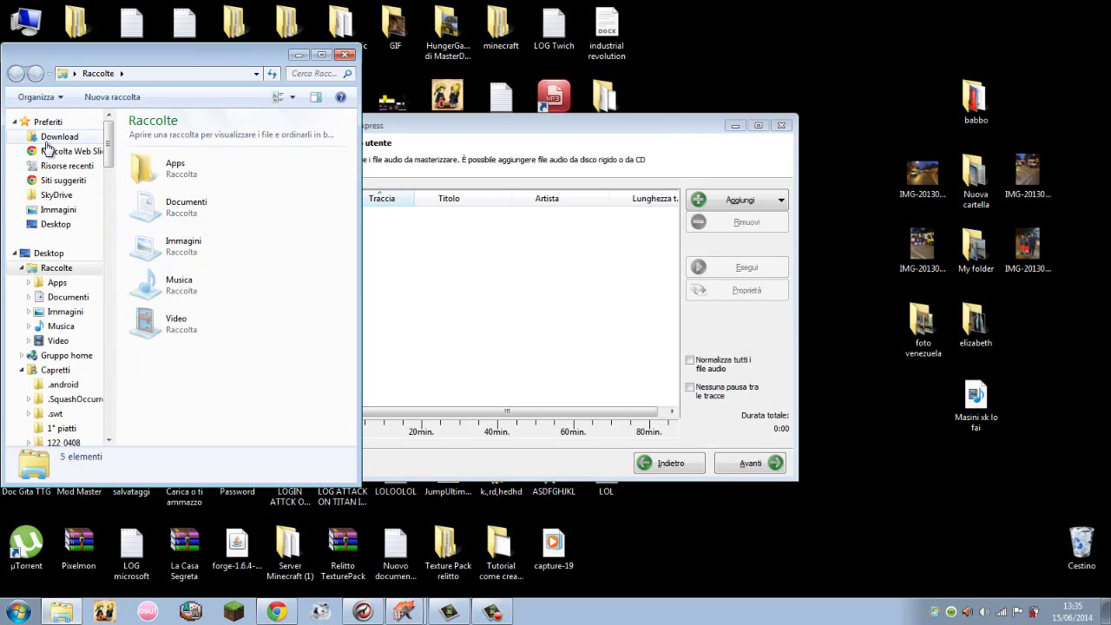
click(48, 139)
scroll(347, 300, down, 3)
scroll(348, 299, down, 10)
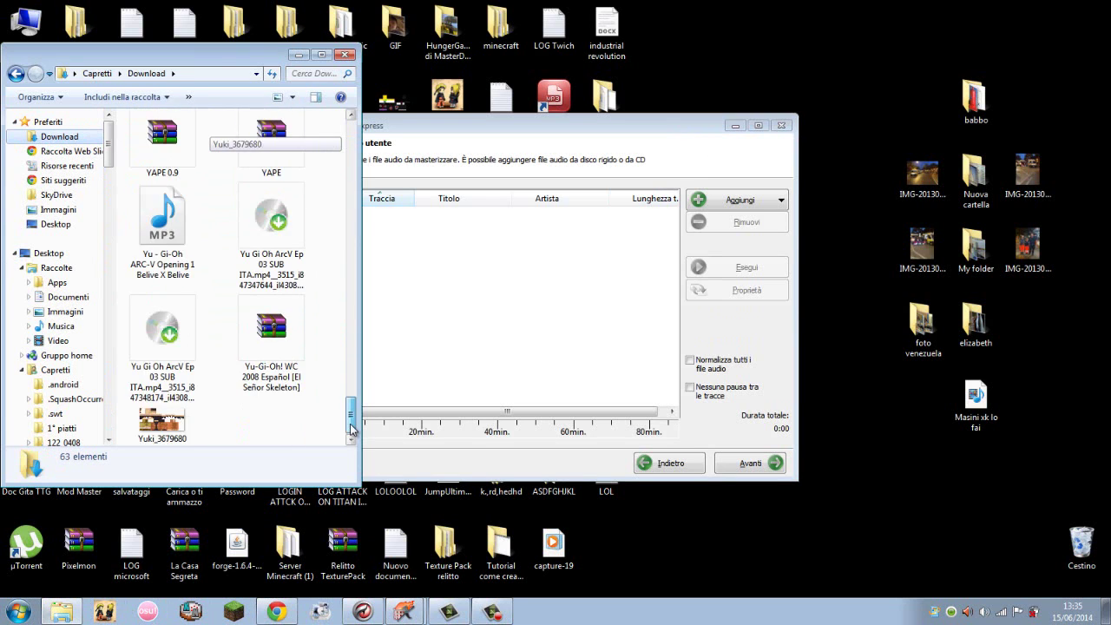
mouse_move(164, 253)
mouse_down()
mouse_move(202, 275)
mouse_move(182, 234)
mouse_move(165, 260)
mouse_up()
drag(161, 209, 509, 316)
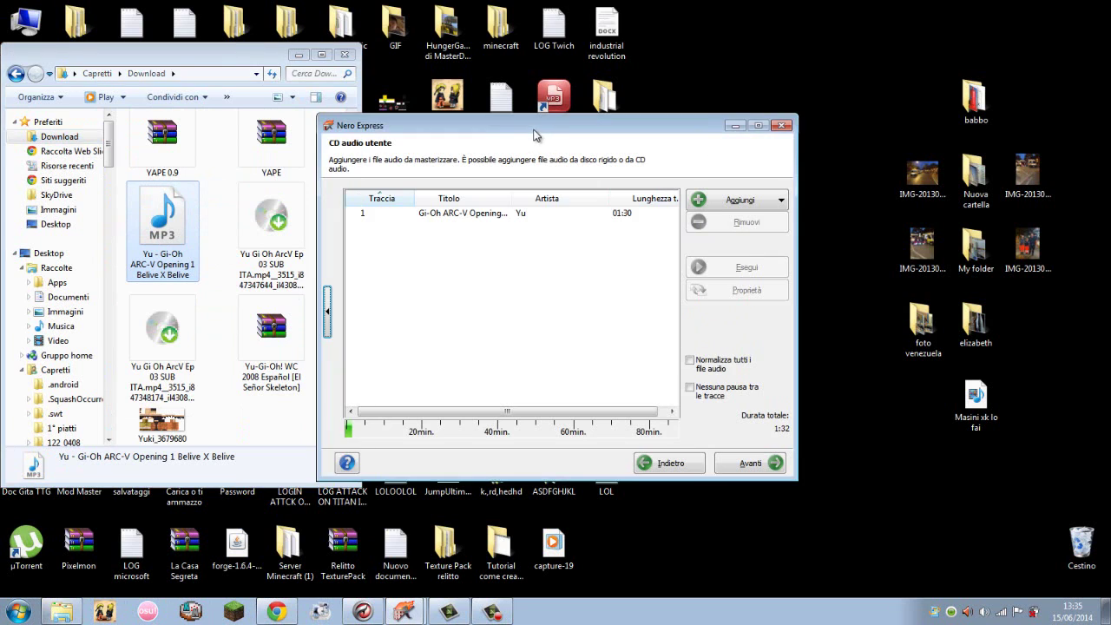
Preview the added track from the maximized compilation window and close the preview player.
double_click(535, 130)
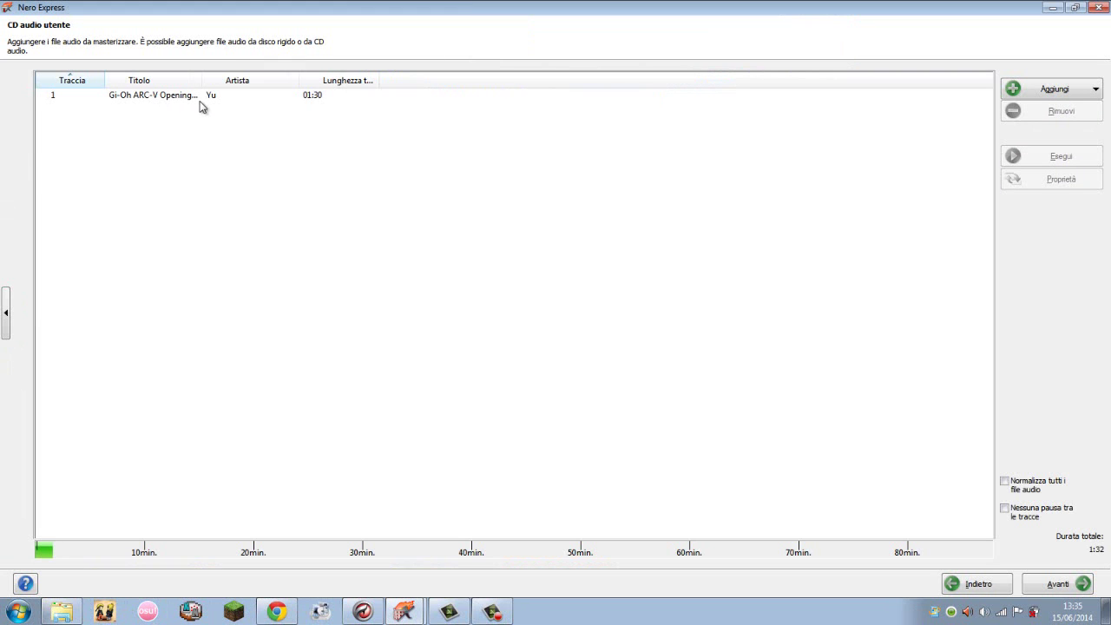
click(201, 98)
click(565, 209)
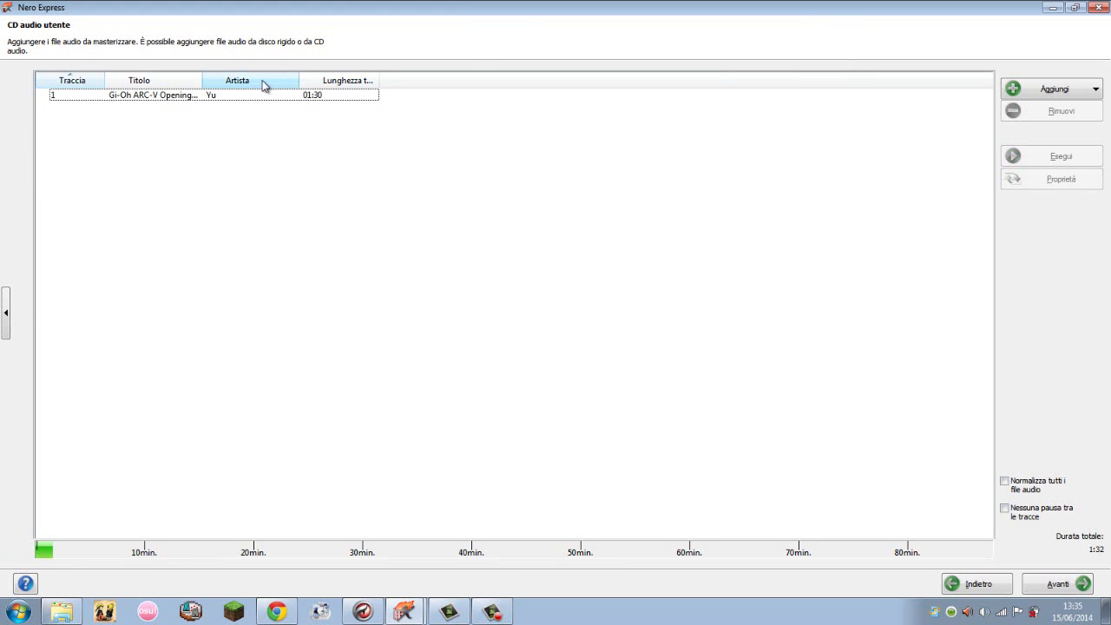
click(201, 99)
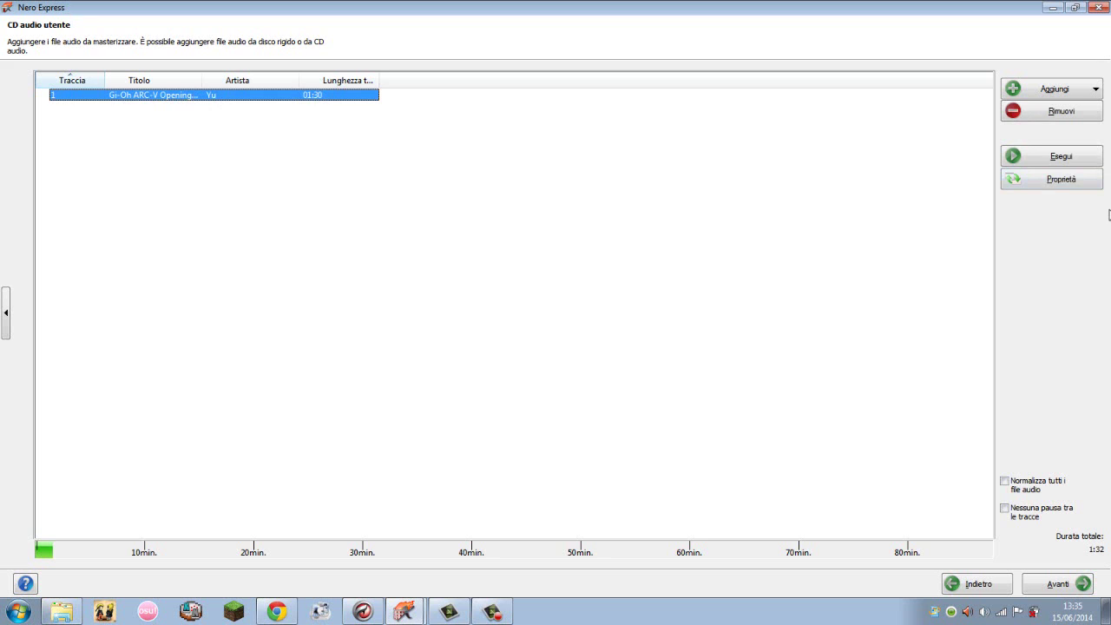
click(1054, 163)
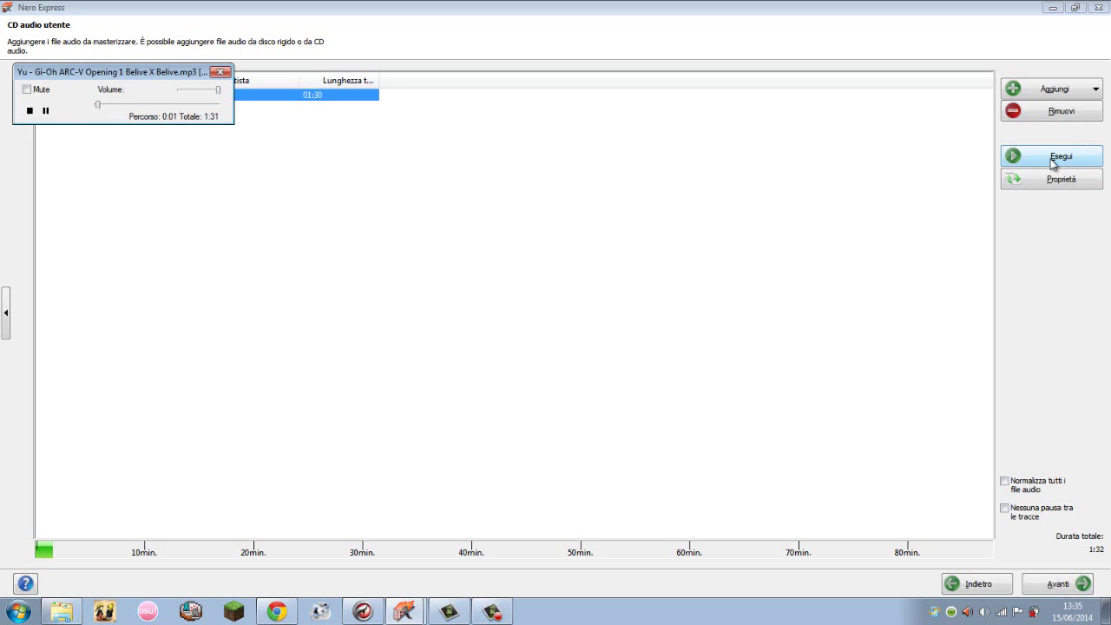
click(222, 73)
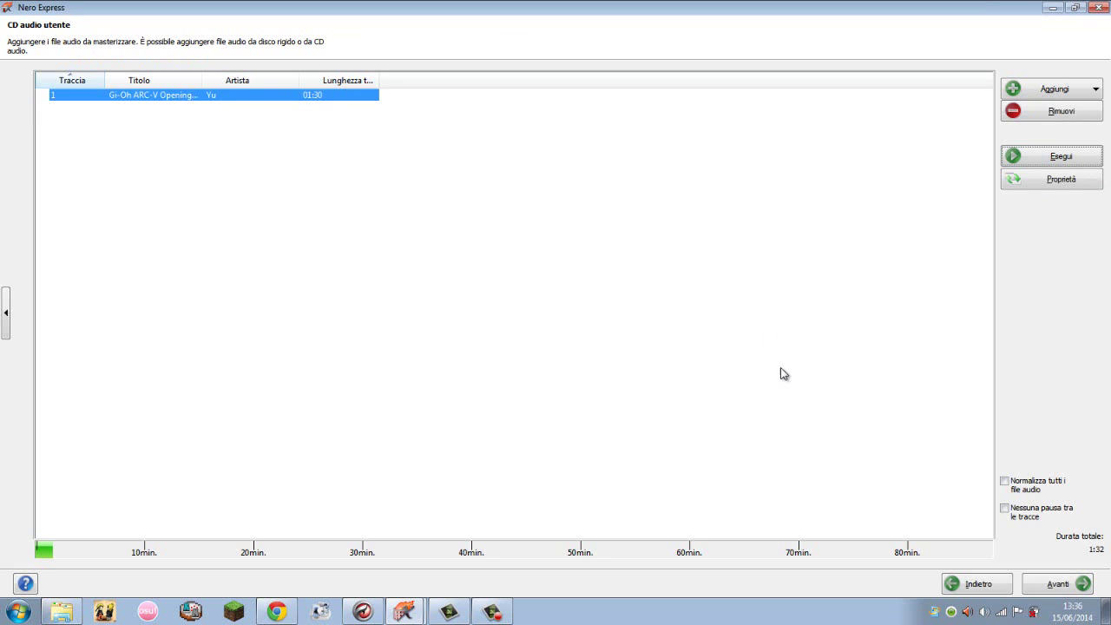
Continue to the final burn settings and enter ASDFGHJKL as both the CD-Text title and artist, for 1 copy.
click(1072, 590)
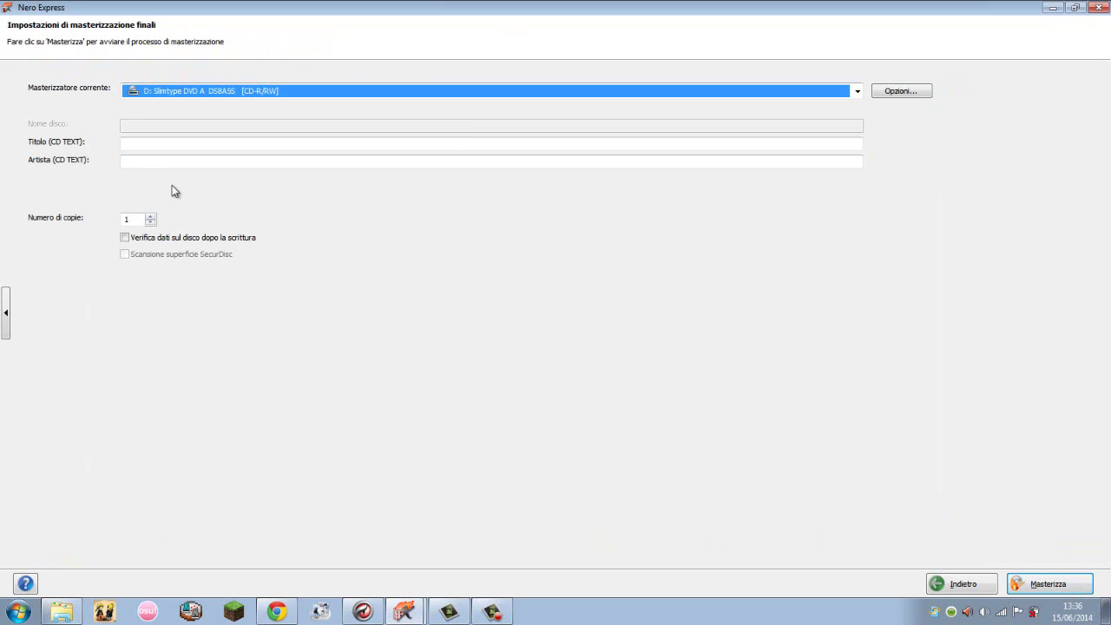
click(164, 143)
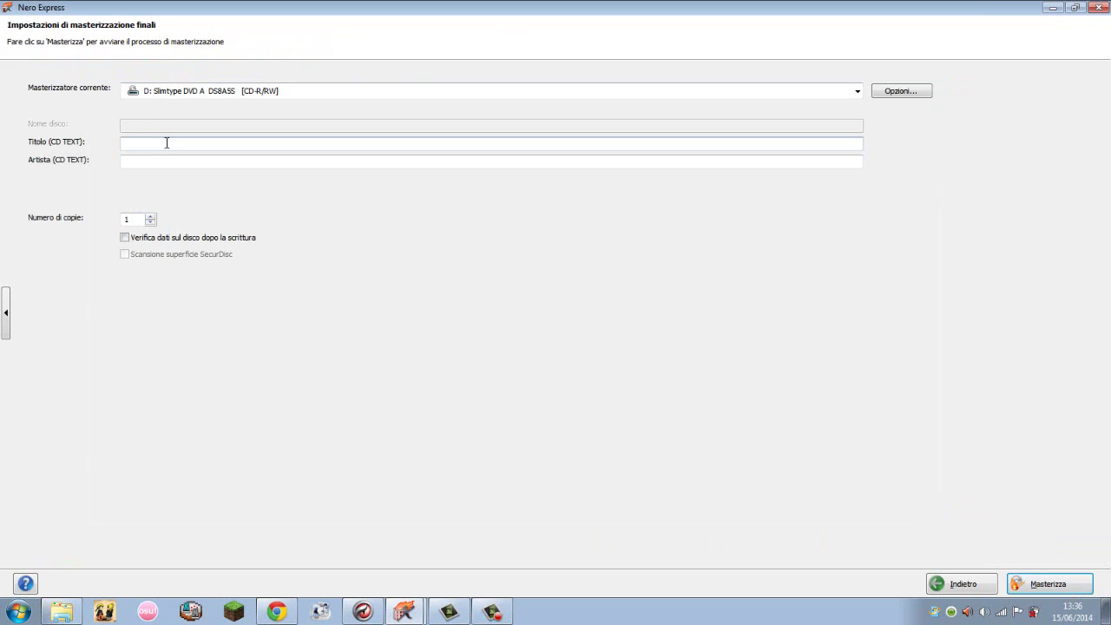
text(ASDFGHJKL)
click(192, 166)
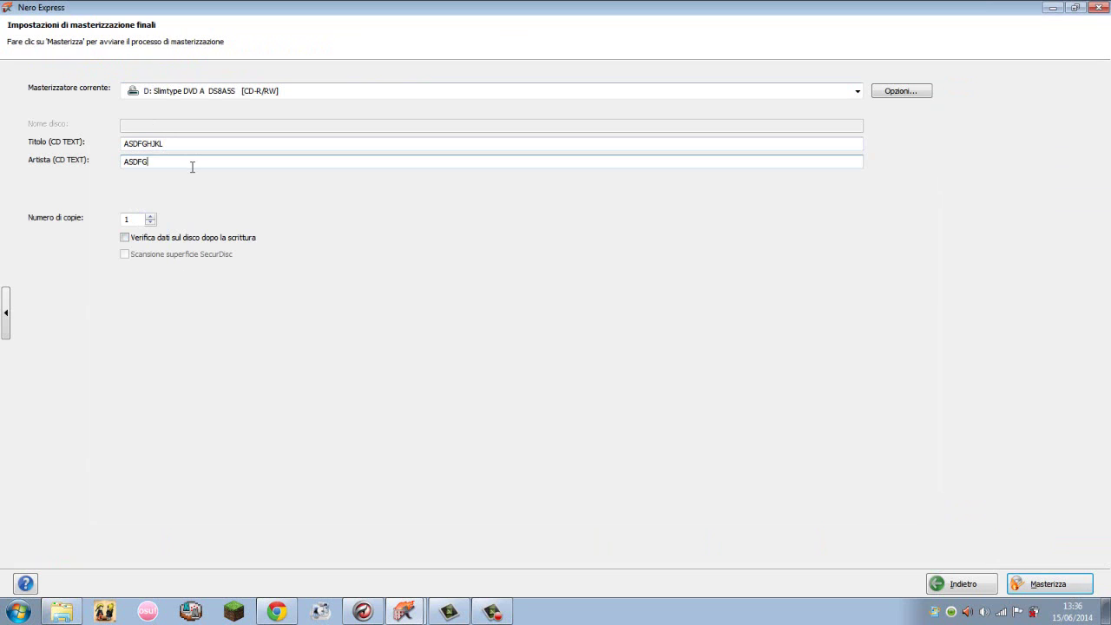
click(128, 220)
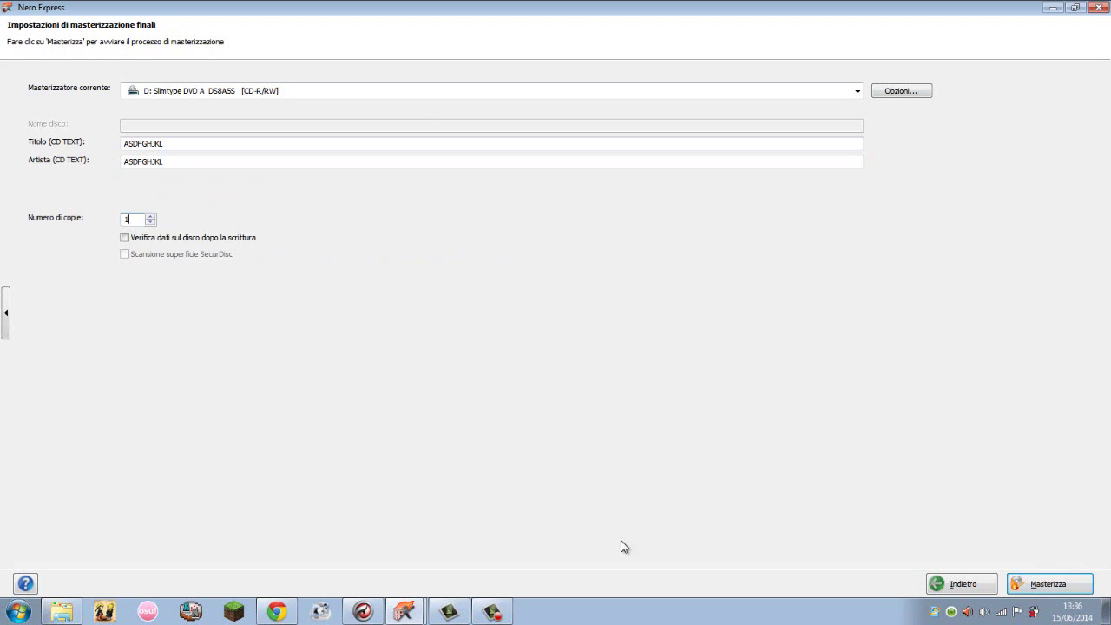
Burn the audio CD and acknowledge the completion message.
click(1026, 589)
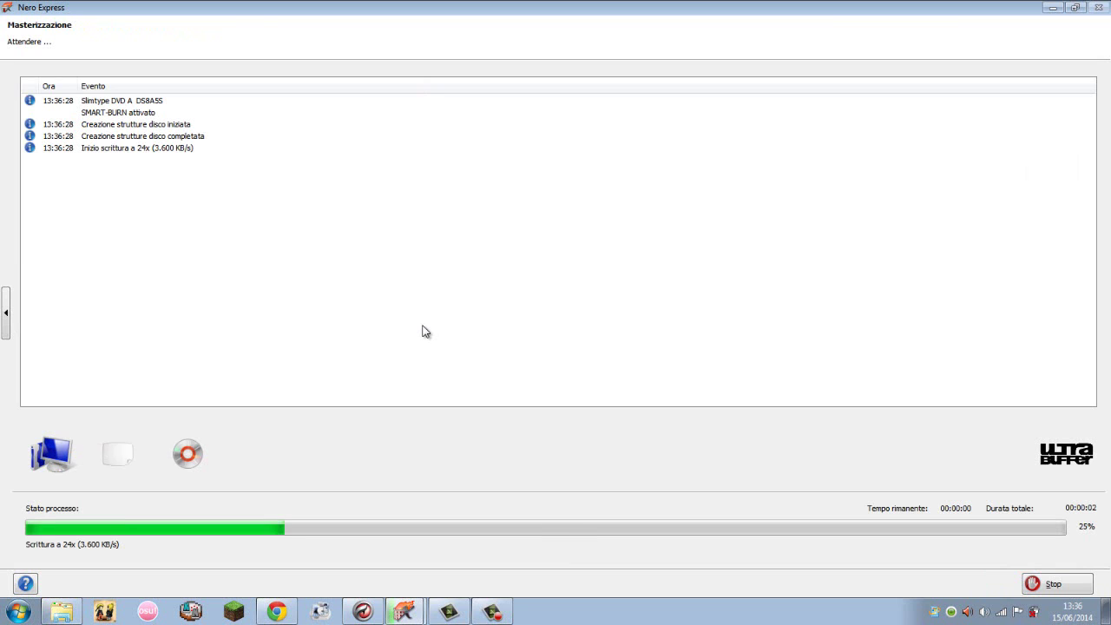
click(492, 612)
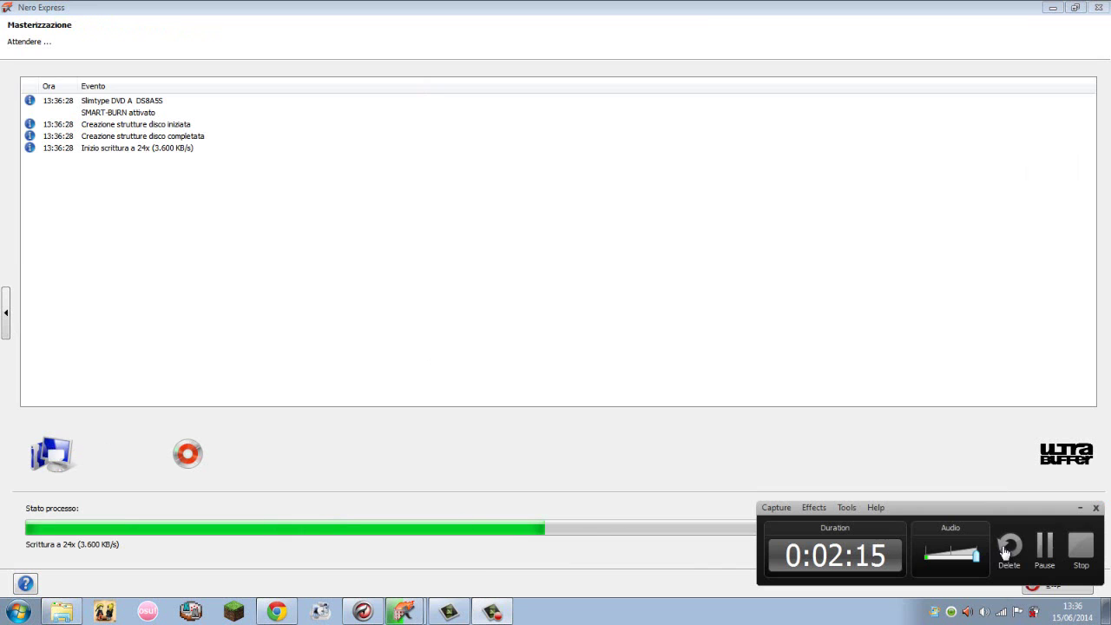
click(1045, 555)
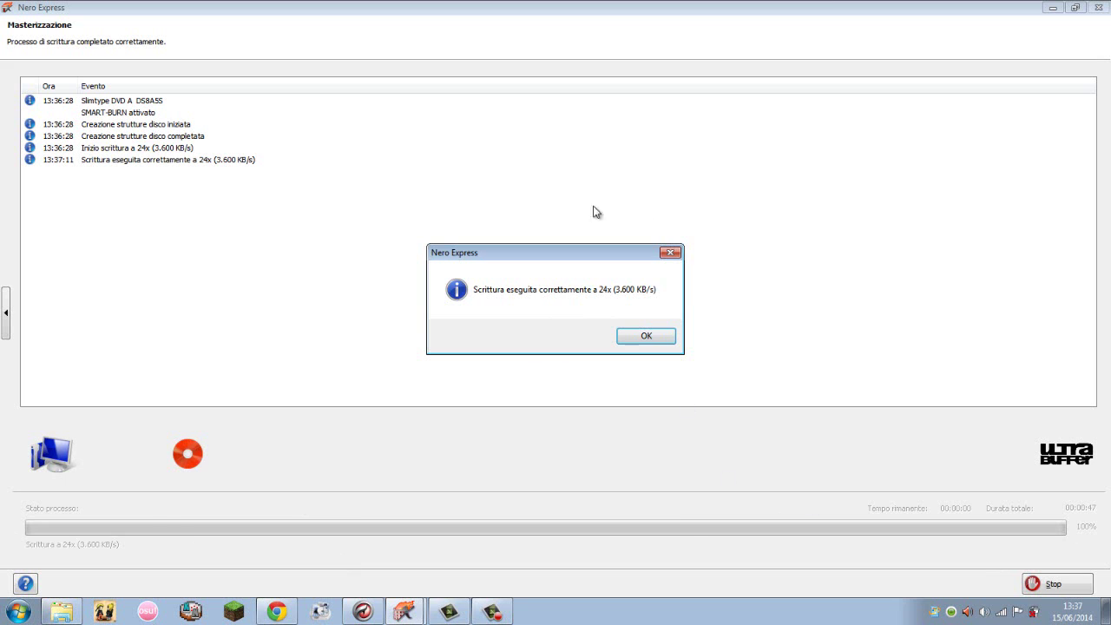
click(645, 339)
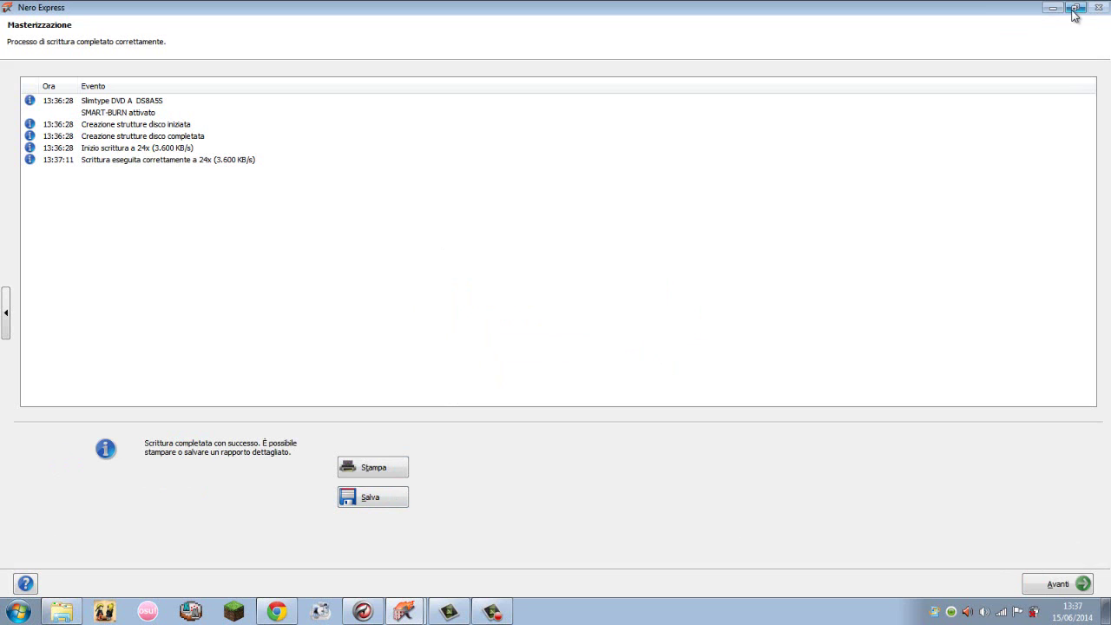
Dismiss the antivirus device notification and test pausing and resuming the burned CD's track in Windows Media Player.
right_click(403, 611)
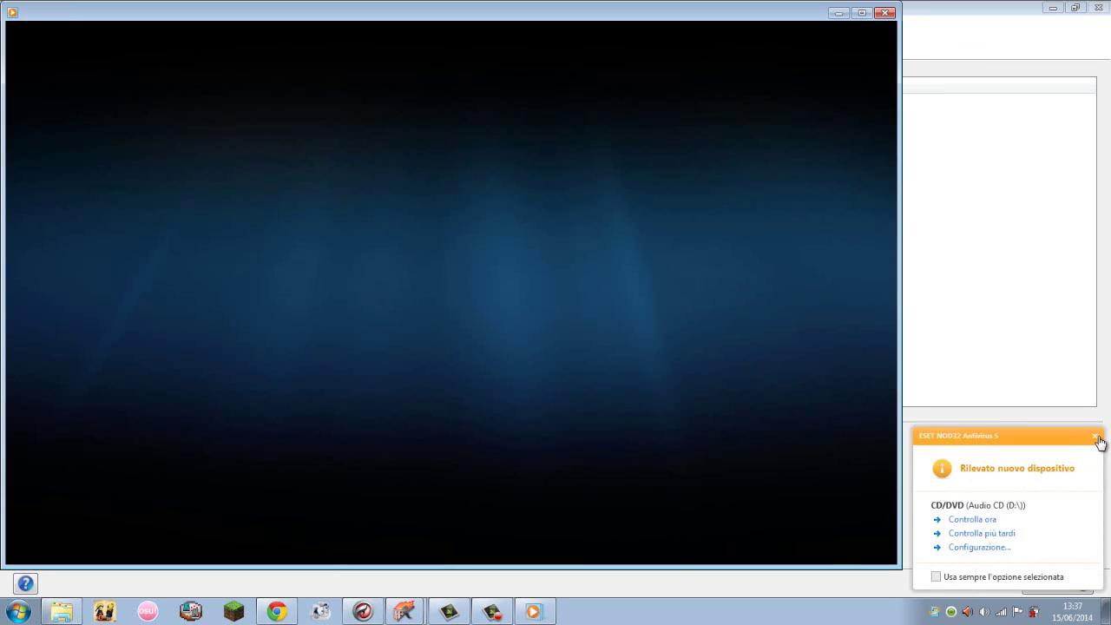
click(1095, 437)
click(459, 553)
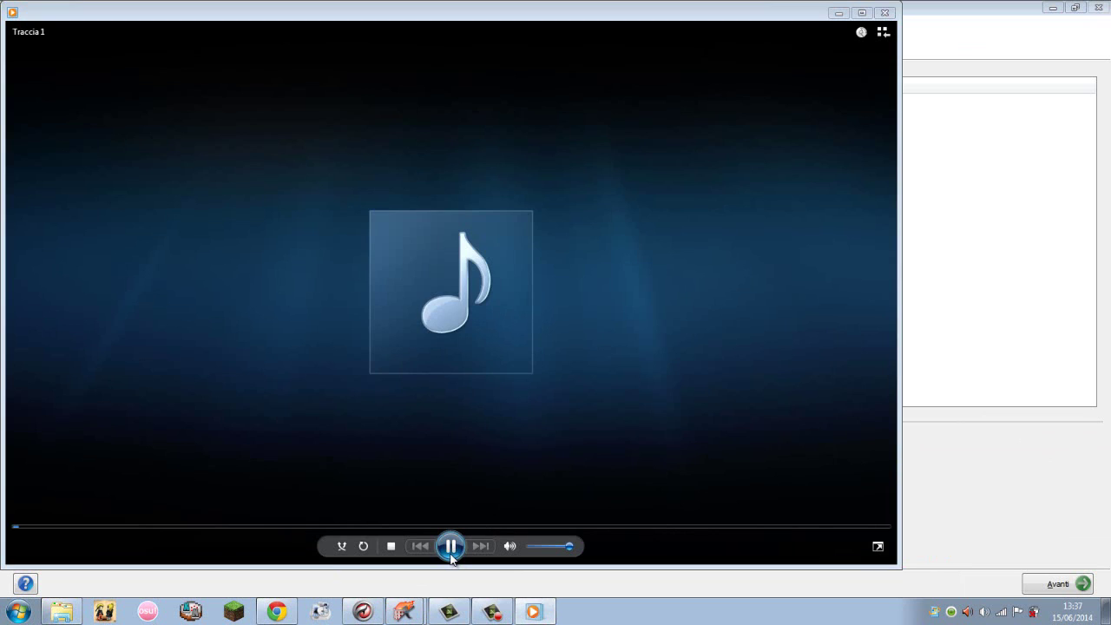
click(451, 552)
click(451, 546)
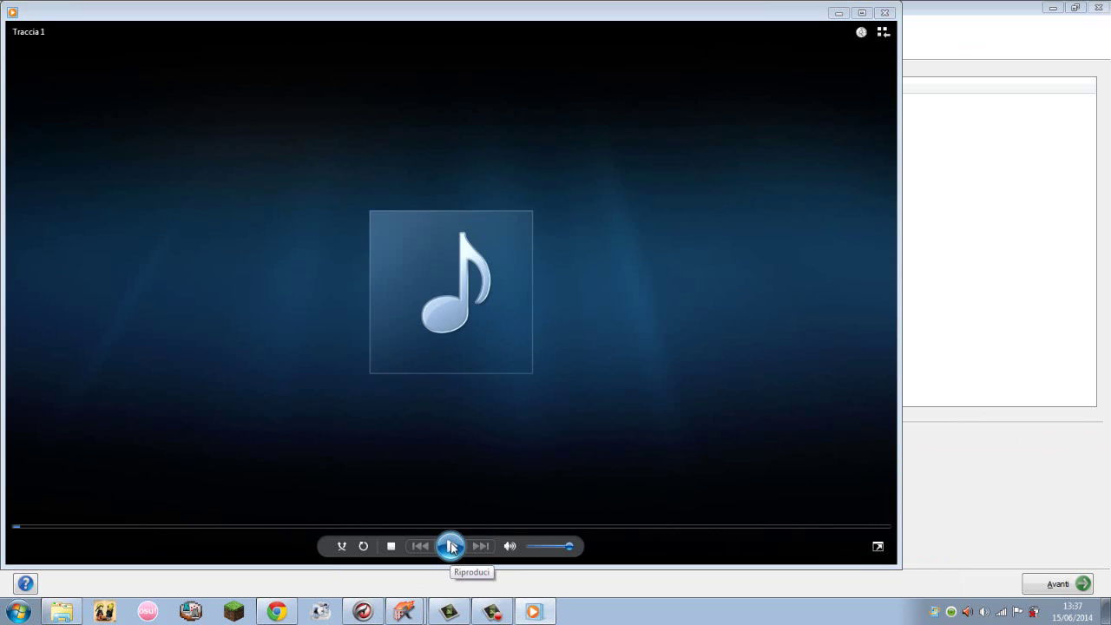
click(452, 550)
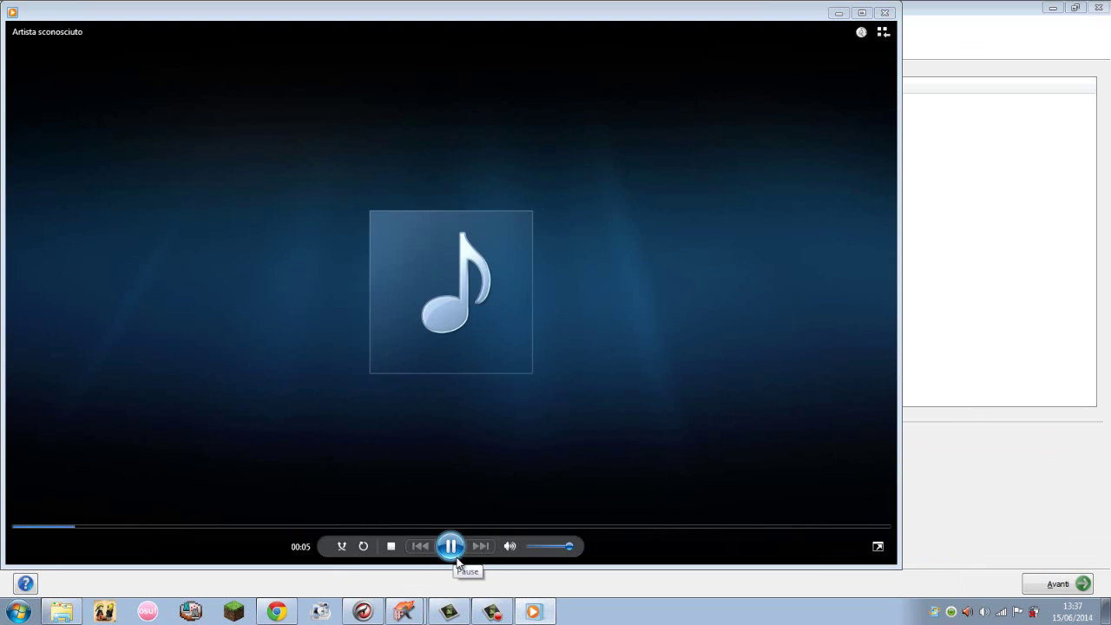
click(510, 613)
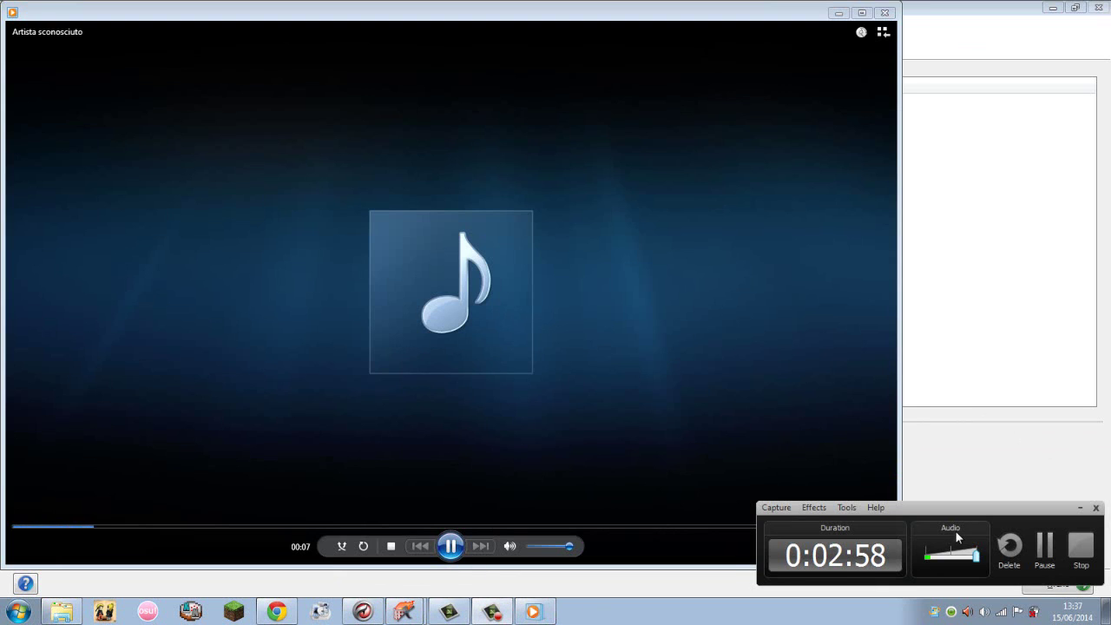